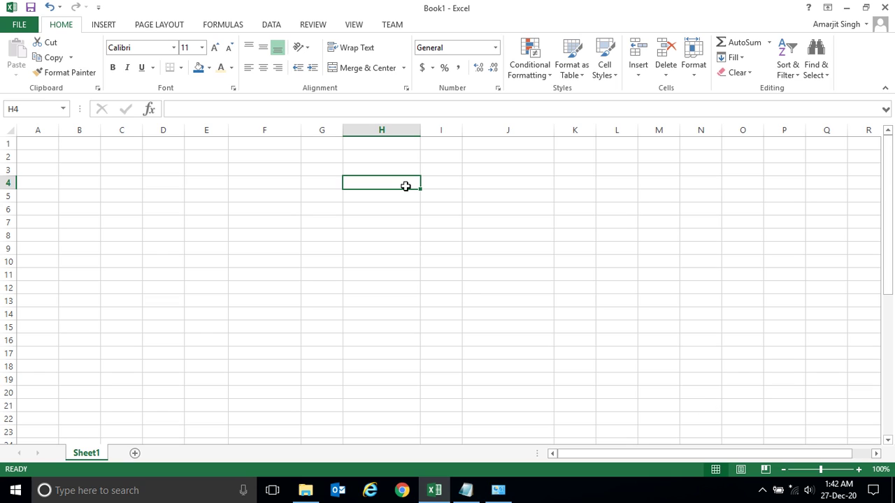
Step: Enter the values 1, 2, 3, 4, 5 and 6 down cells H2 through H7
left_click(383, 161)
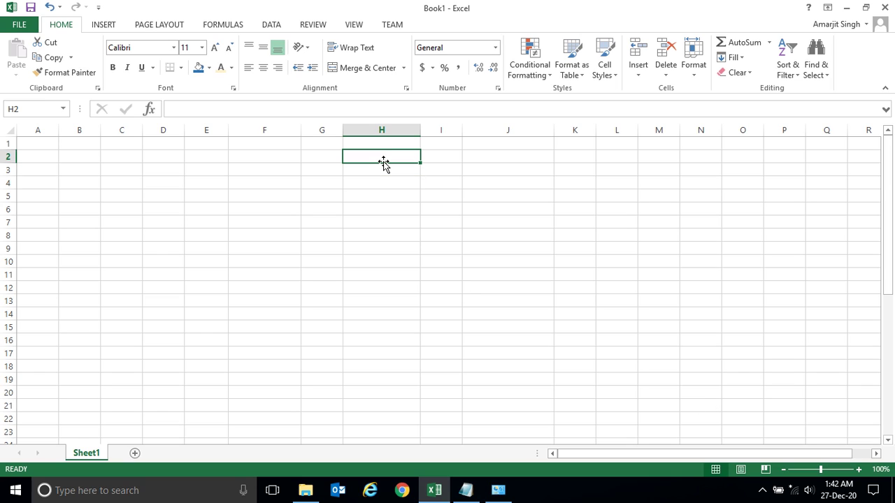
type("1")
key("Return")
type("2")
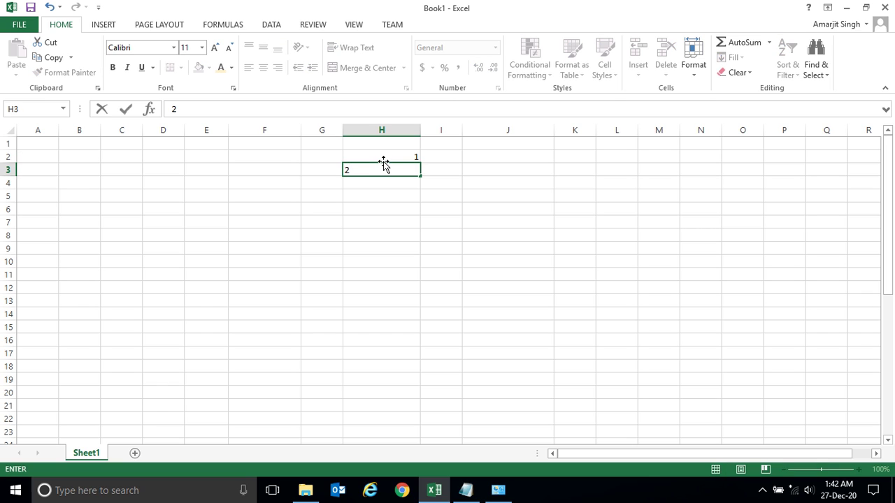
key("Return")
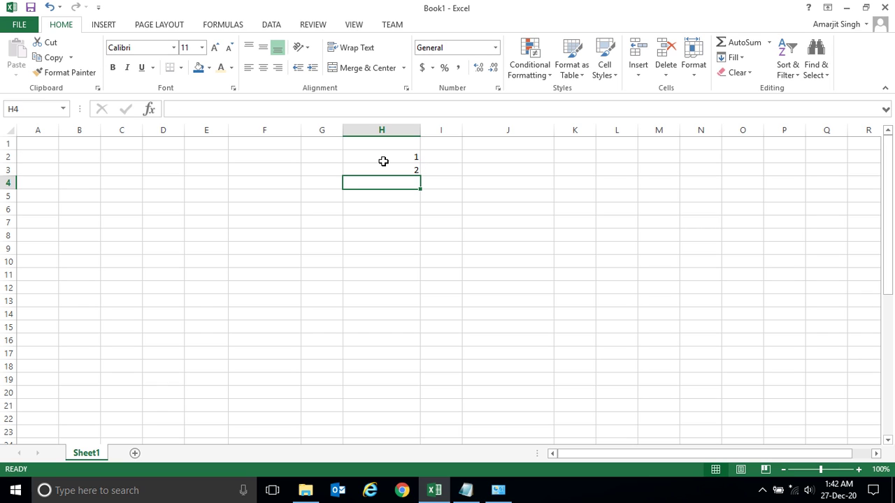
type("3")
key("Return")
type("4")
key("Return")
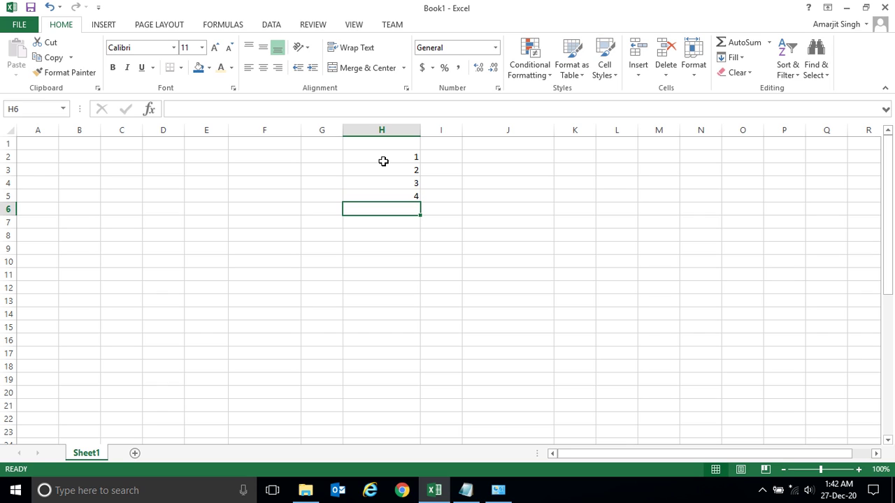
type("5")
key("Return")
type("6")
key("Return")
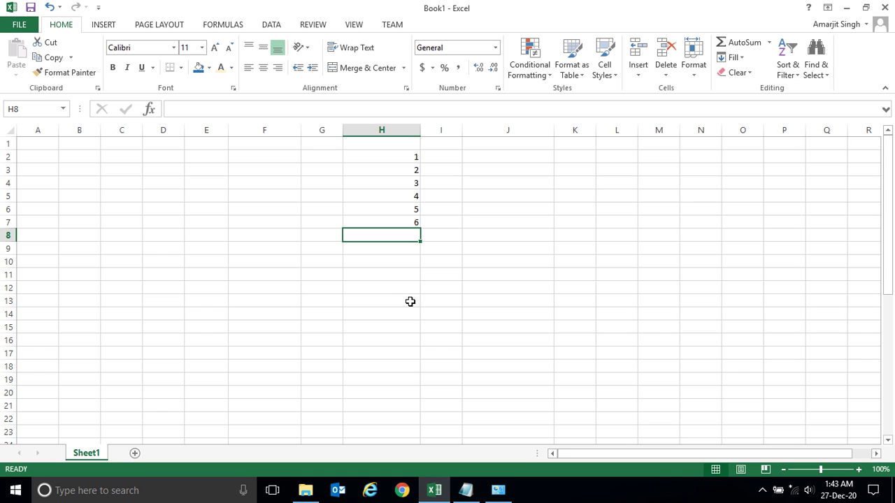
key("Up")
key("Up")
key("Up")
key("Up")
key("Up")
key("Up")
Step: Enter 1, 2 and 3 in J2:J4 to start a second numbered column
left_click(387, 233)
left_click(501, 161)
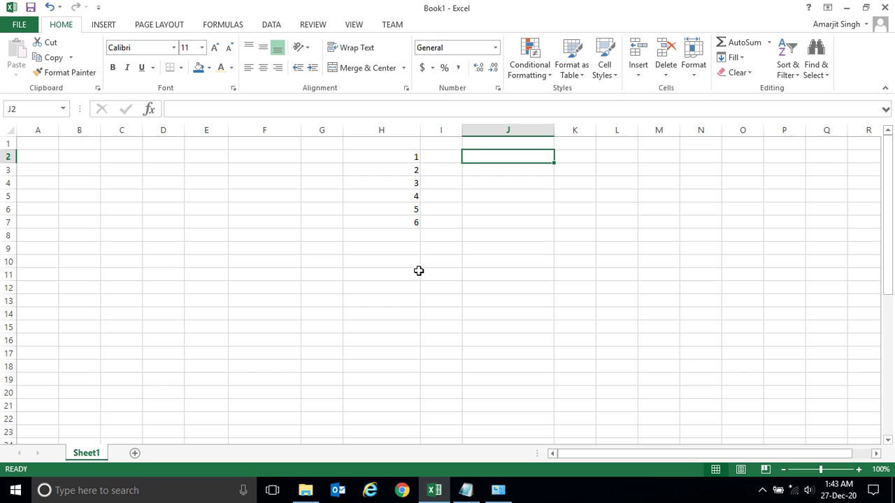
type("1")
key("Return")
type("2")
key("Return")
type("3")
key("Return")
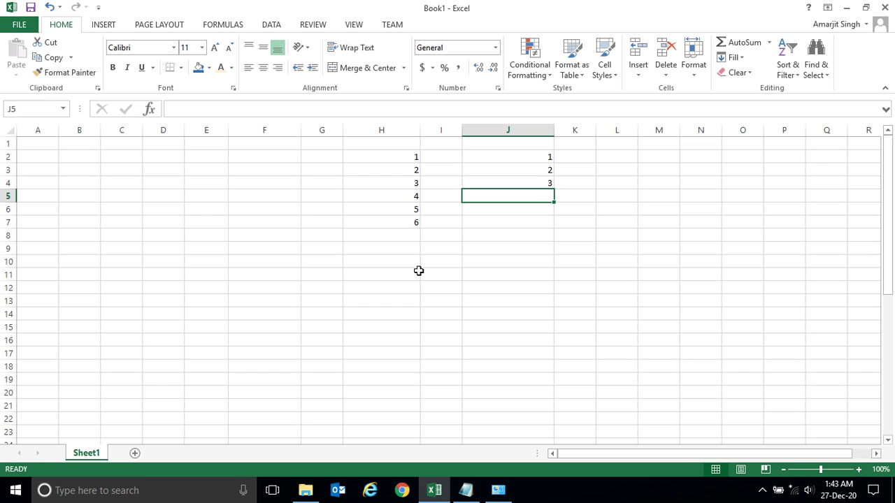
Step: Extend the J2:J4 series with the fill handle down to J101, ending at 100
left_click_drag(535, 148, 541, 189)
left_click(570, 158)
left_click_drag(549, 159, 553, 185)
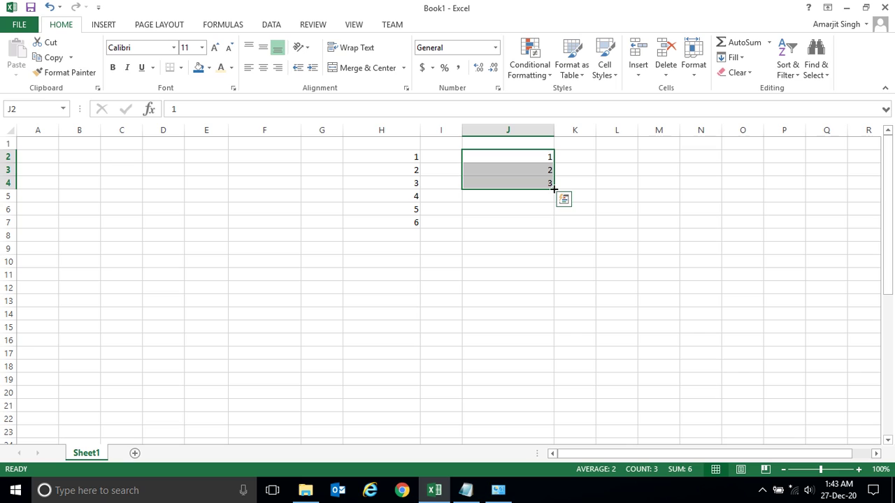
left_click_drag(554, 189, 554, 188)
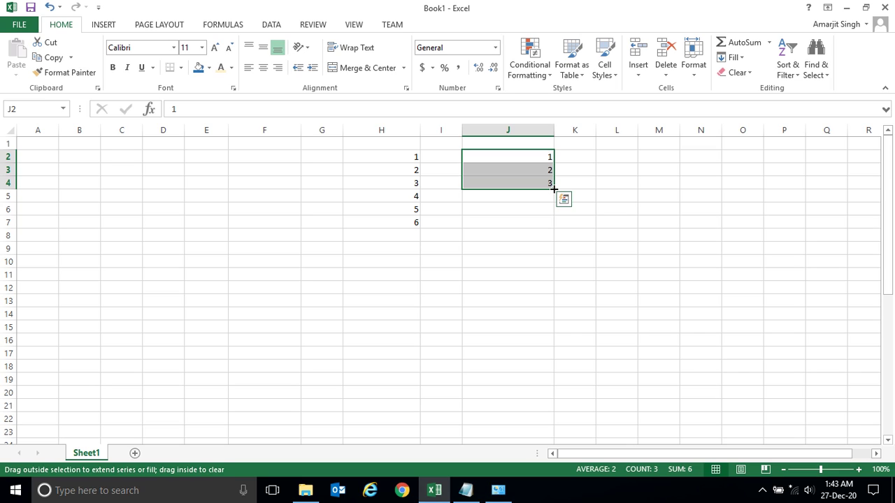
left_click_drag(554, 187, 555, 435)
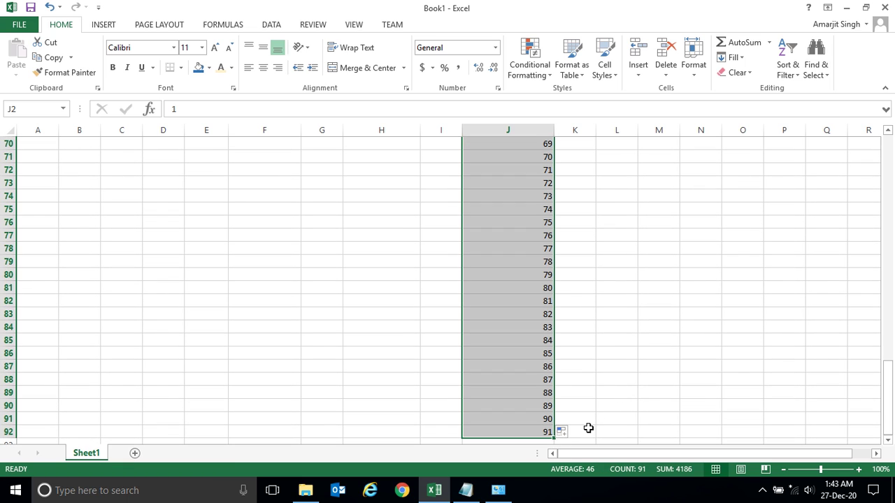
left_click_drag(552, 438, 550, 169)
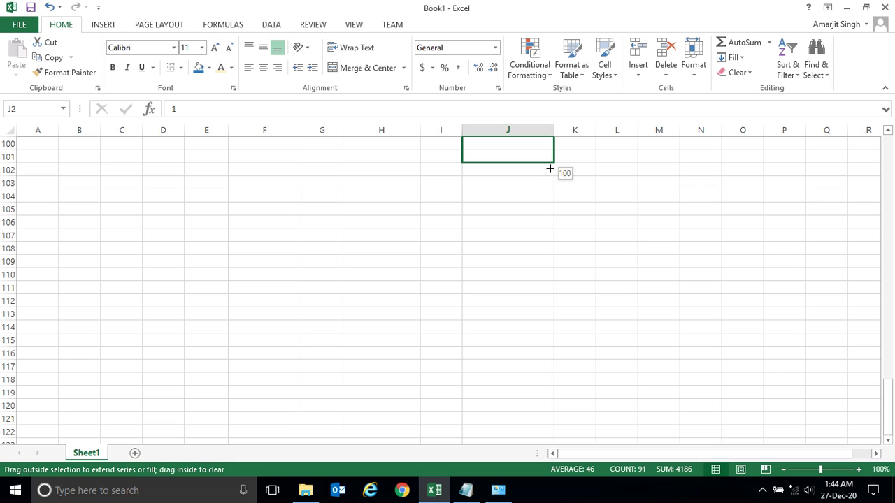
left_click_drag(550, 169, 549, 168)
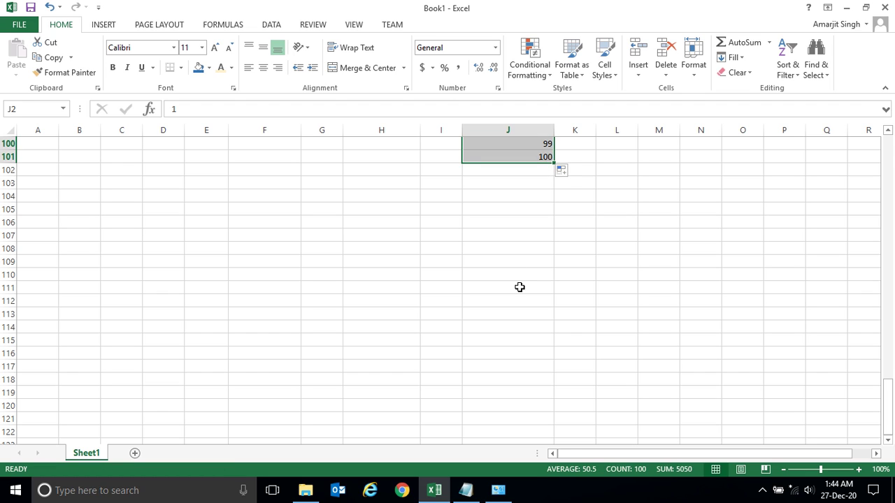
left_click_drag(889, 405, 893, 124)
Step: Enter 501, 502 and 503 in L2:L4, correcting the mistyped entries
left_click(637, 219)
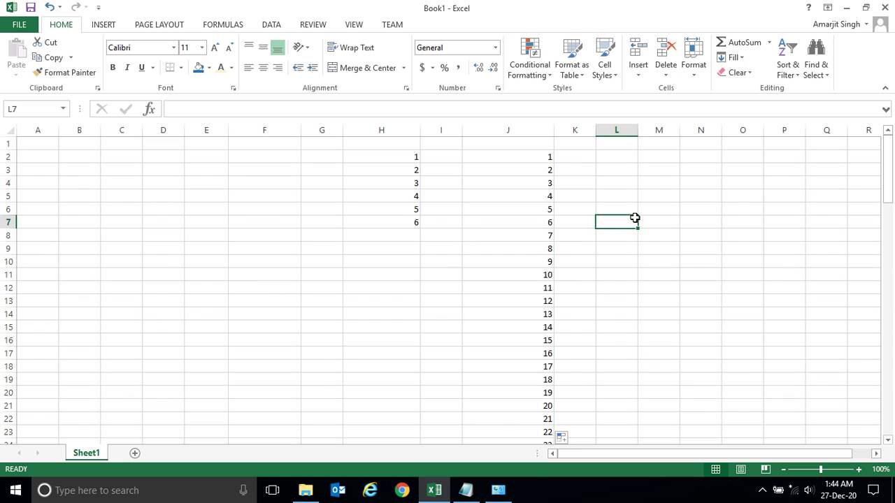
left_click(618, 160)
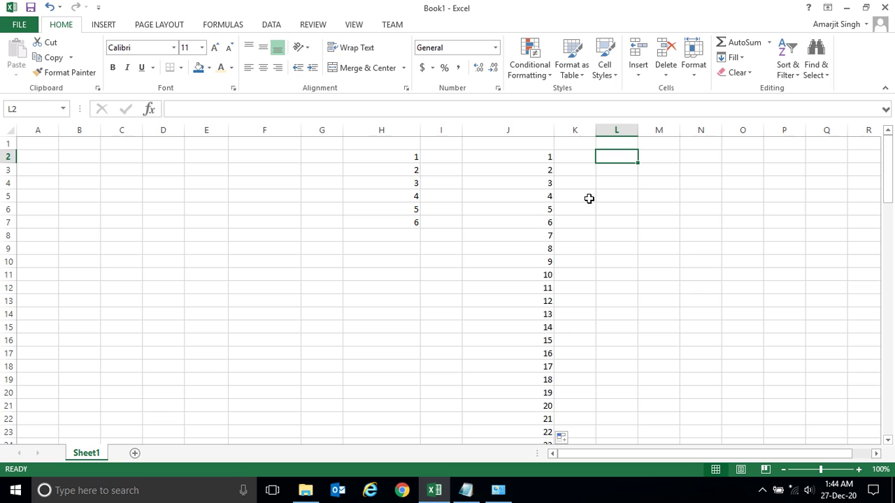
type("5020")
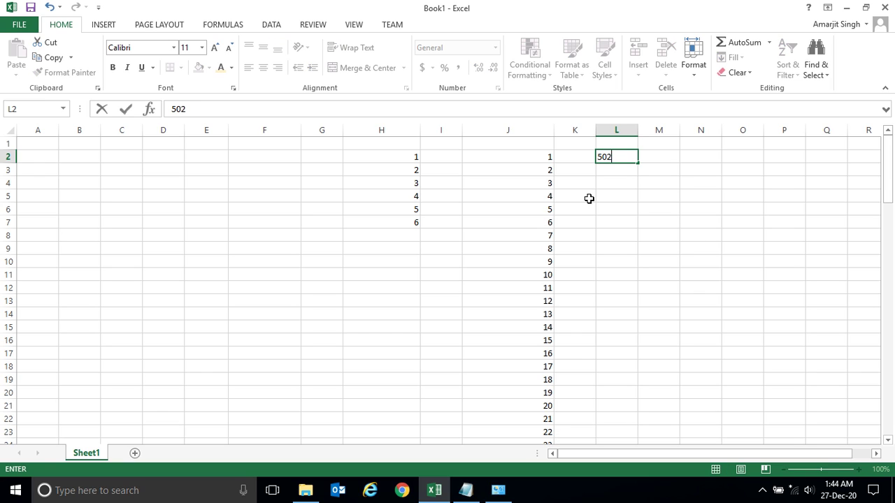
key("BackSpace")
key("BackSpace")
type("2")
key("BackSpace")
type("1")
key("Return")
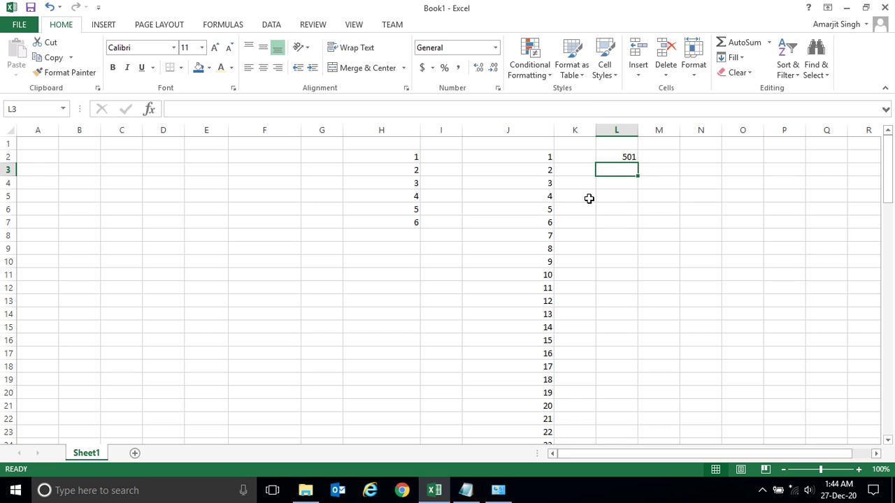
type("501")
key("Return")
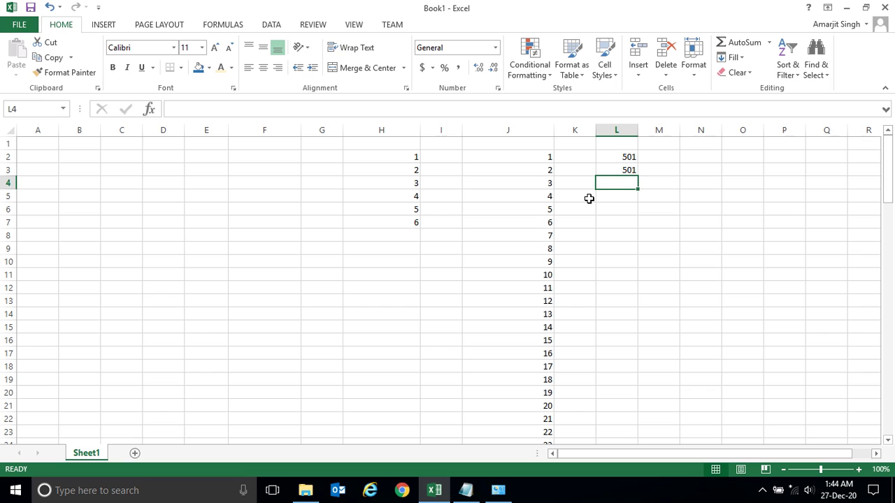
key("Up")
type("502")
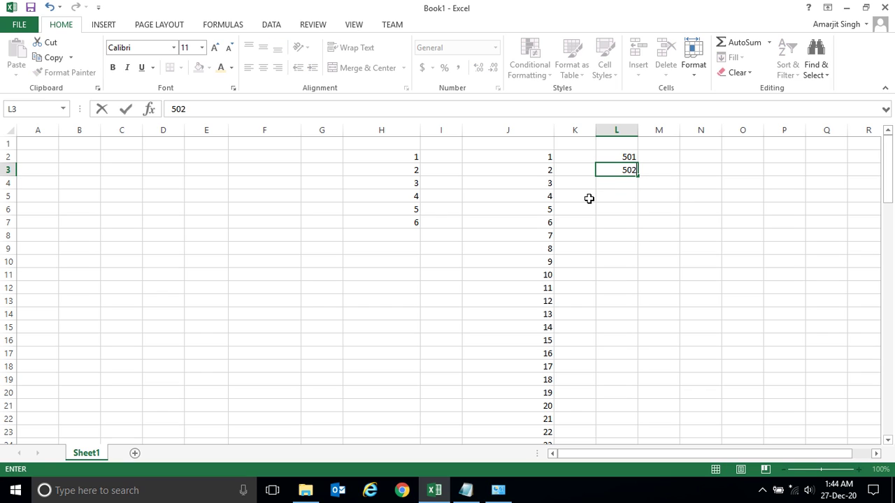
key("Return")
type("503")
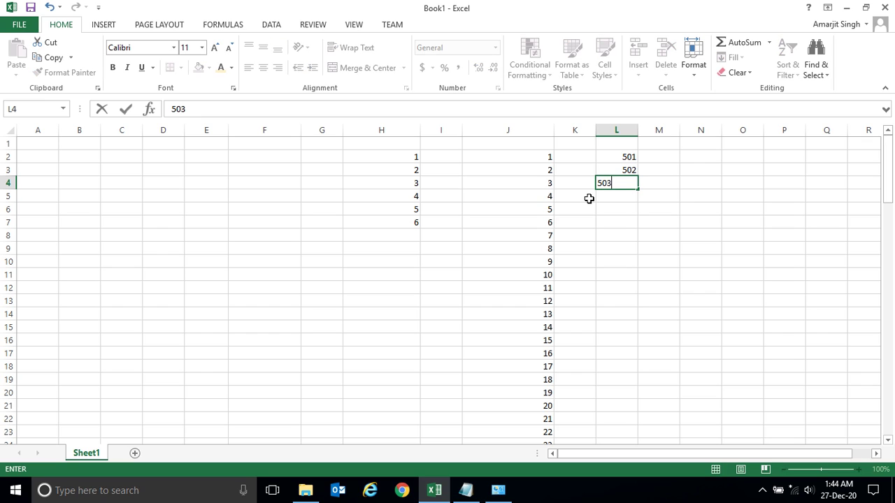
key("Return")
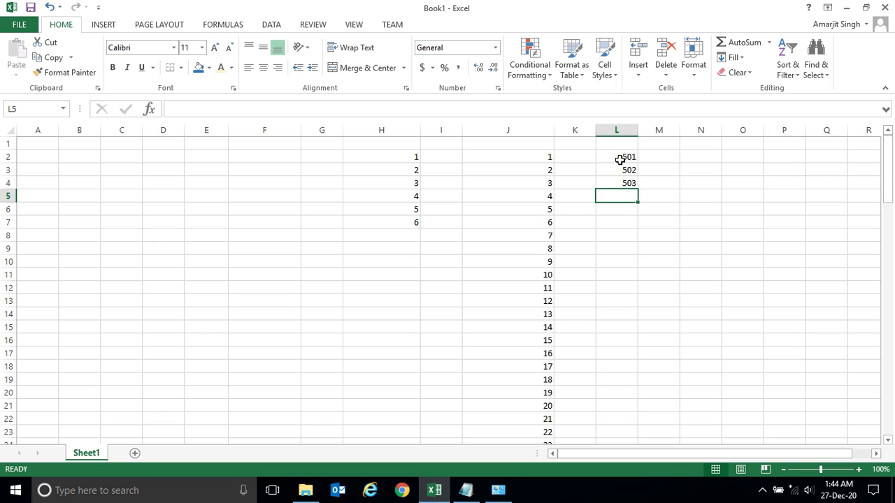
Step: Extend the 501–503 series with the fill handle down to L31, ending at 530
left_click_drag(620, 155, 625, 183)
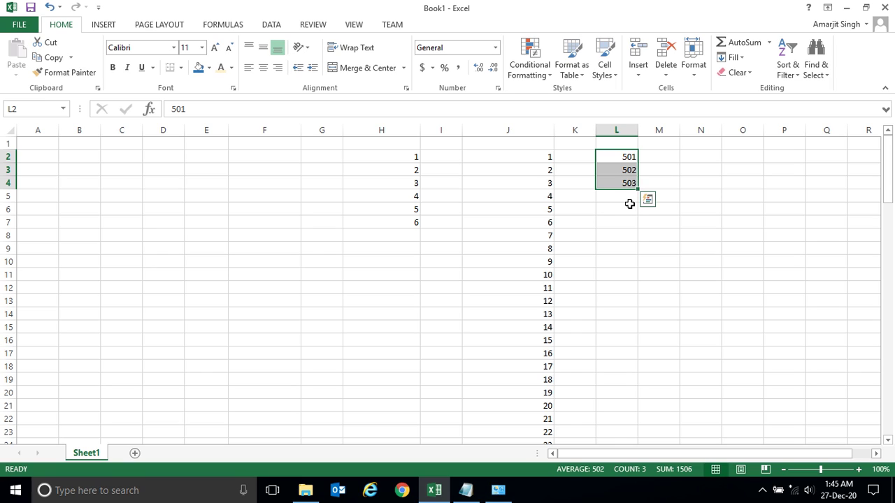
left_click_drag(638, 191, 641, 389)
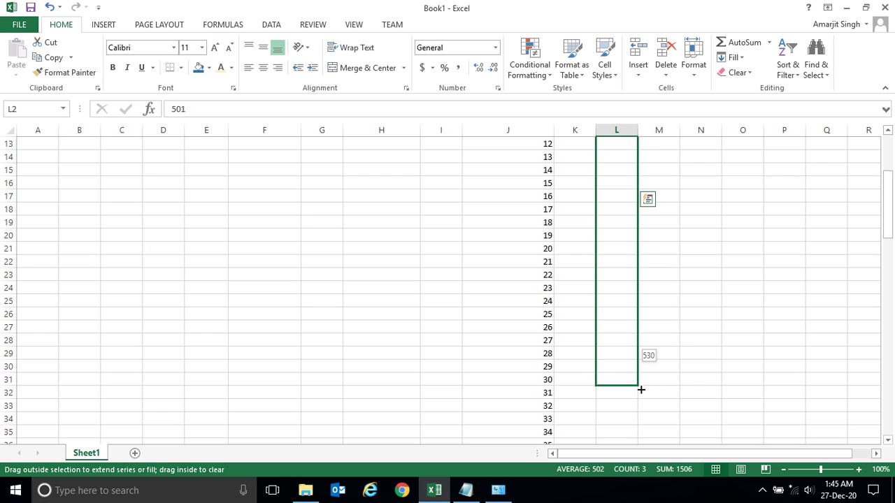
left_click_drag(642, 390, 641, 389)
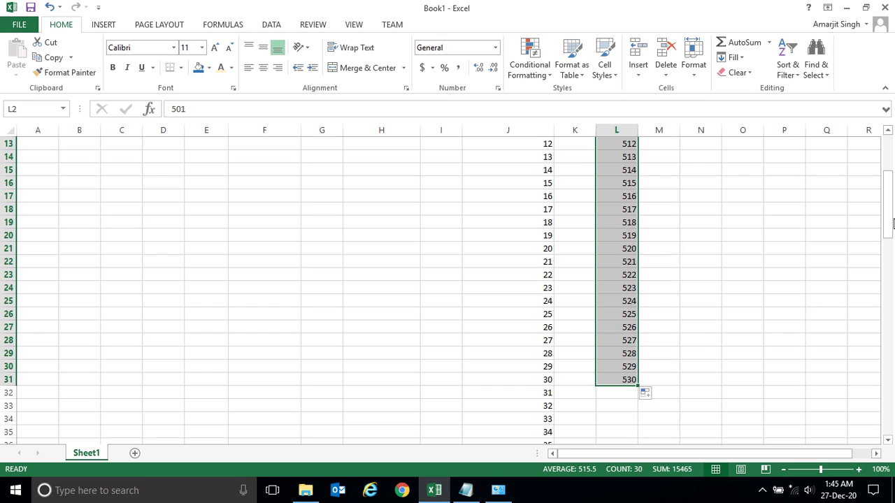
left_click_drag(891, 223, 893, 186)
Step: Review the 501–530 values in column L
left_click(701, 248)
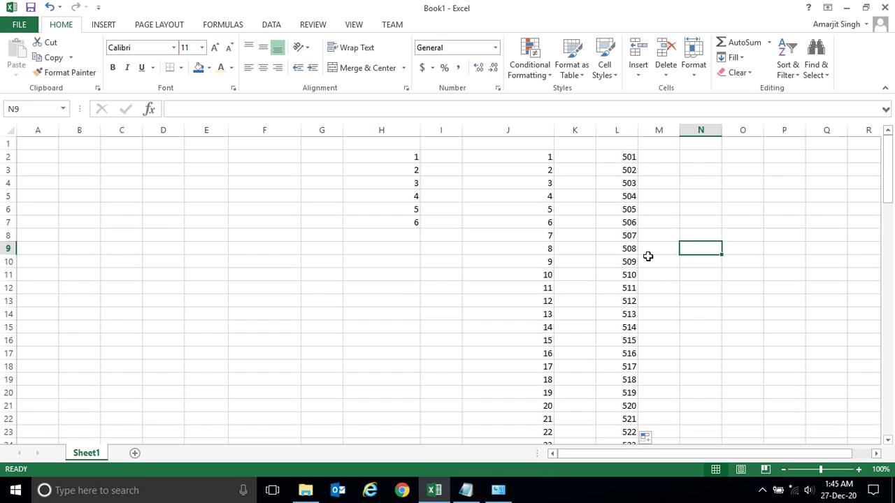
left_click(625, 160)
key("Down")
key("Down")
key("Down")
key("Down")
key("Down")
key("Down")
key("Down")
key("Down")
key("Down")
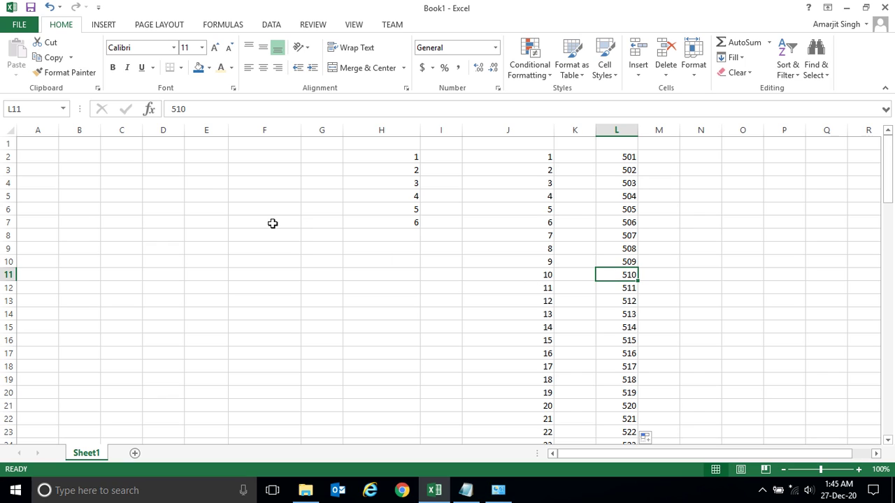
Step: Type 'Name Of Student' in F2 and widen column F to fit it
left_click(255, 158)
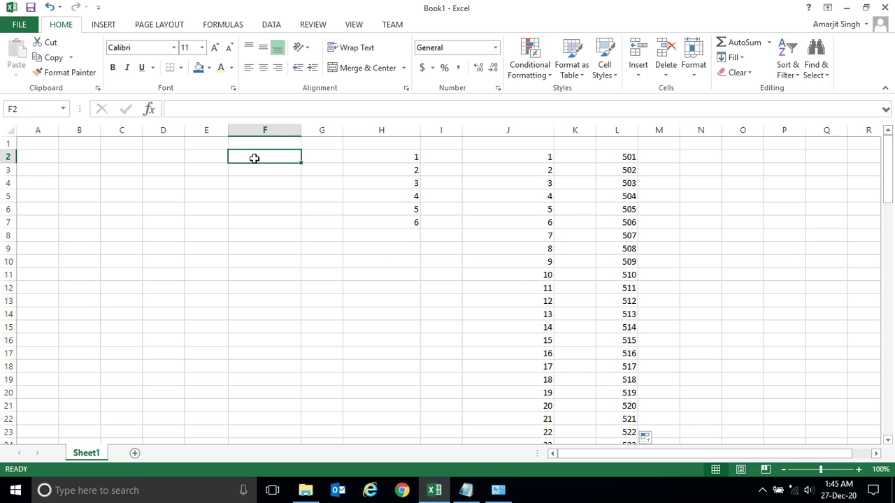
type("Name Of ")
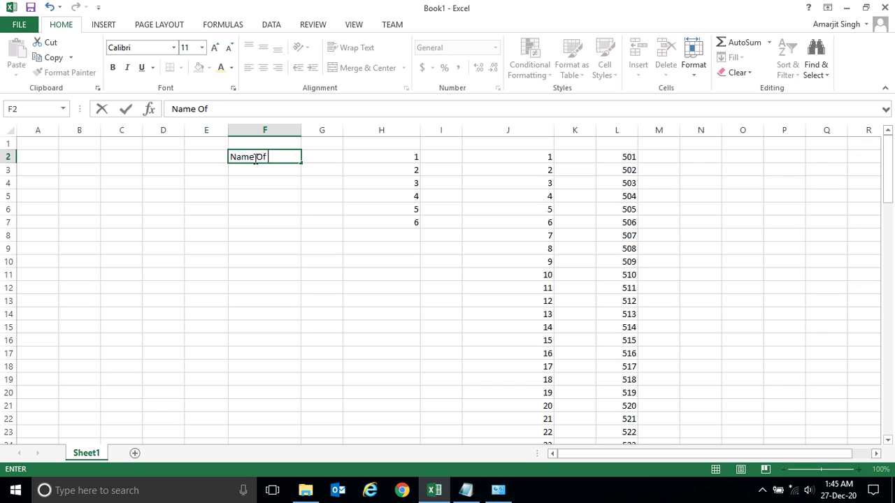
type("Student")
key("Return")
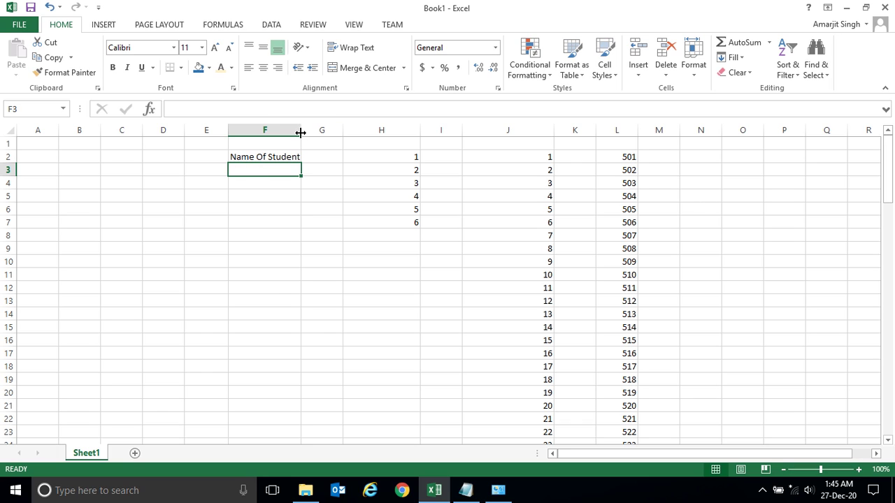
left_click_drag(302, 131, 324, 140)
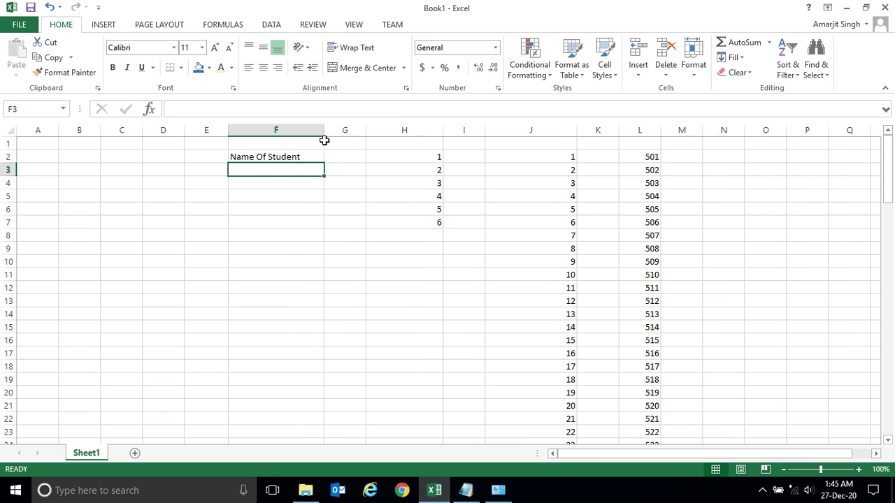
left_click(467, 489)
Step: Copy the whole student list from Notepad and paste it into Excel at F3
left_click(251, 357)
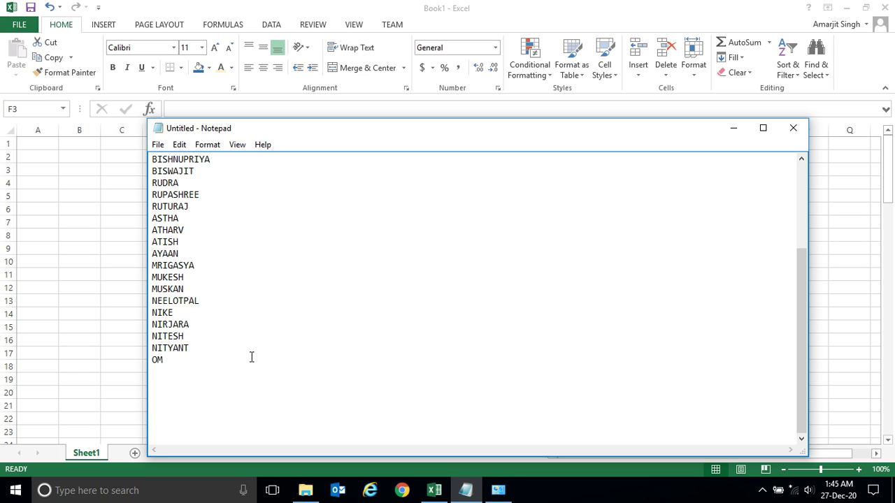
key("ctrl+a")
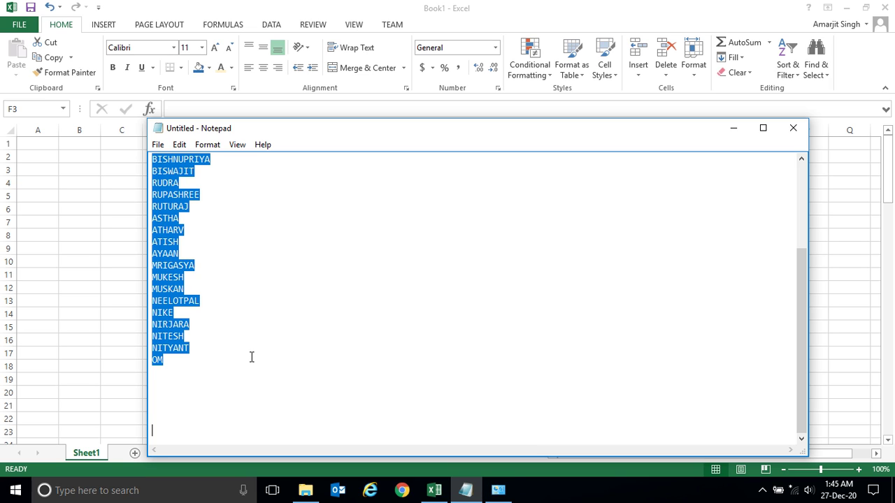
left_click(734, 128)
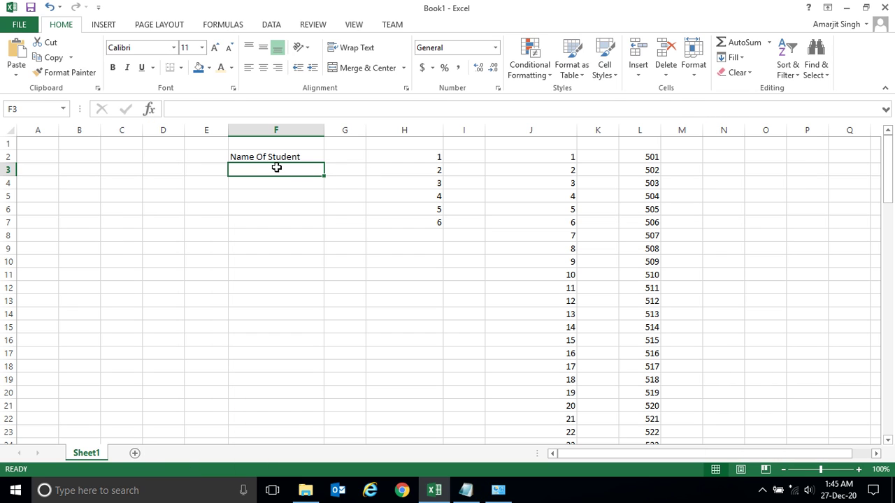
left_click(273, 214)
left_click(271, 171)
key("ctrl+v")
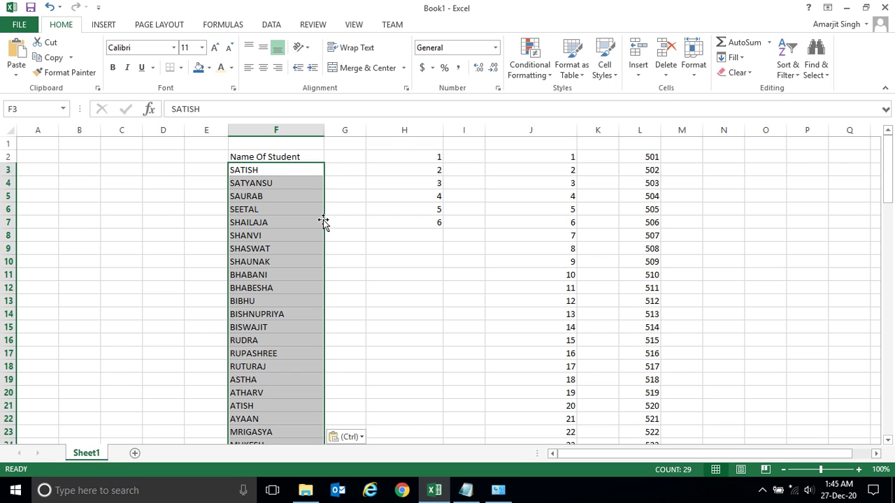
Step: Check the 29 pasted names in F3:F31 under the heading
key("Left")
key("Right")
key("Down")
key("Down")
key("Down")
key("Down")
key("Down")
key("Down")
key("Down")
key("Down")
key("Down")
key("Down")
key("Down")
key("Down")
key("Down")
key("Down")
key("Down")
key("Down")
key("Down")
key("Down")
key("Down")
key("Down")
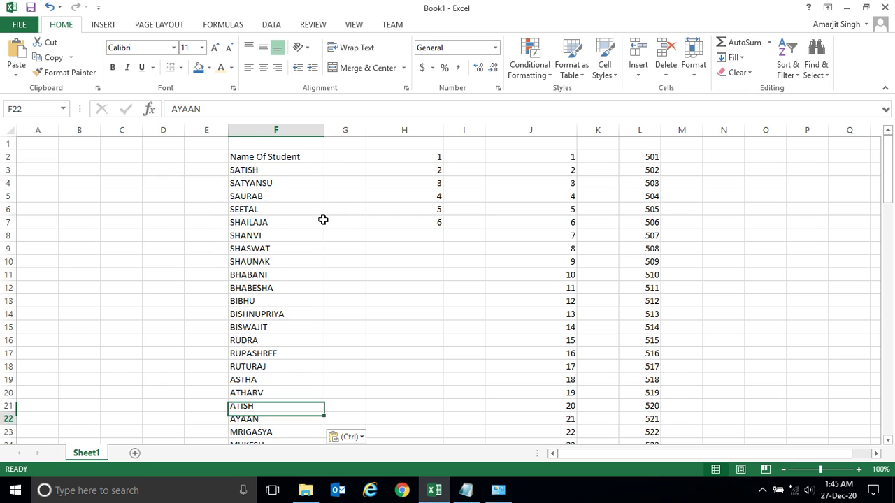
key("Down")
key("Down")
key("Down")
key("Down")
key("Up")
key("Up")
key("Up")
key("Up")
key("Up")
key("Up")
key("Up")
key("Up")
key("Up")
key("Up")
key("Up")
key("Up")
key("Up")
key("Up")
key("Up")
key("Up")
key("Up")
key("Up")
key("Up")
key("Up")
key("Up")
key("Up")
key("Up")
key("Up")
key("Up")
key("Up")
key("Up")
key("Up")
key("Up")
key("Up")
key("Down")
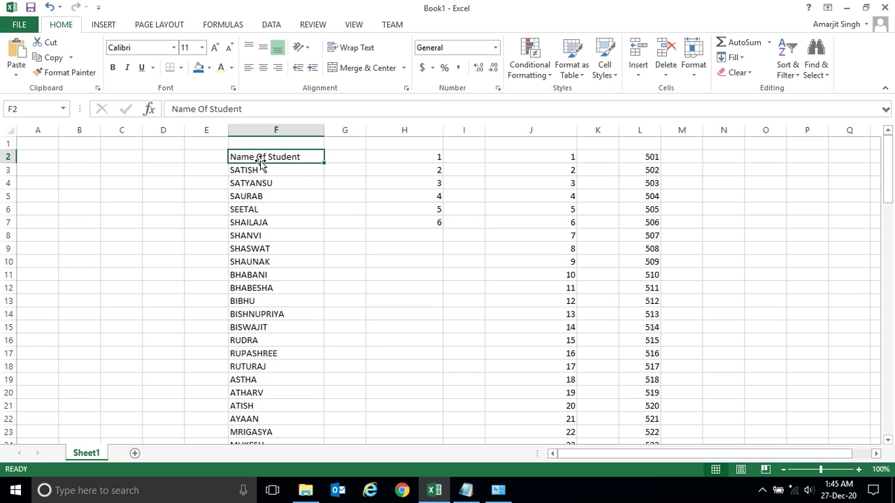
Step: Give the F2 Name Of Student header an Orange fill with black font colour
left_click(210, 68)
left_click(221, 170)
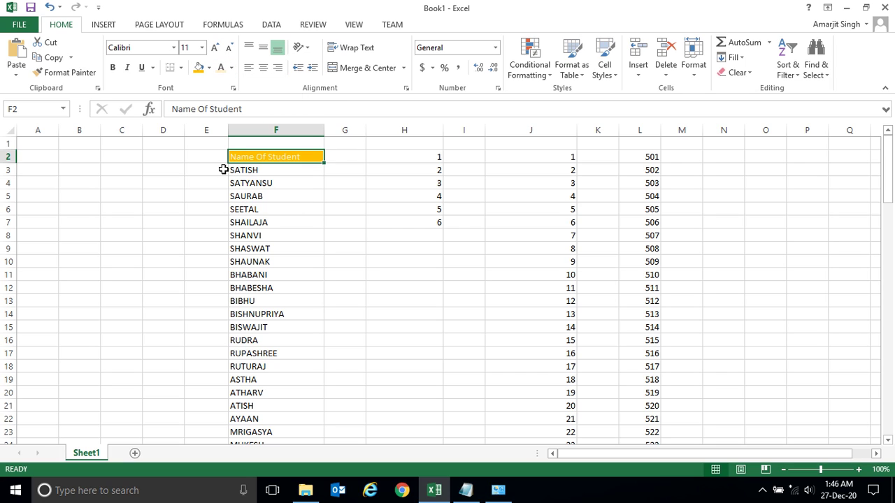
left_click(231, 68)
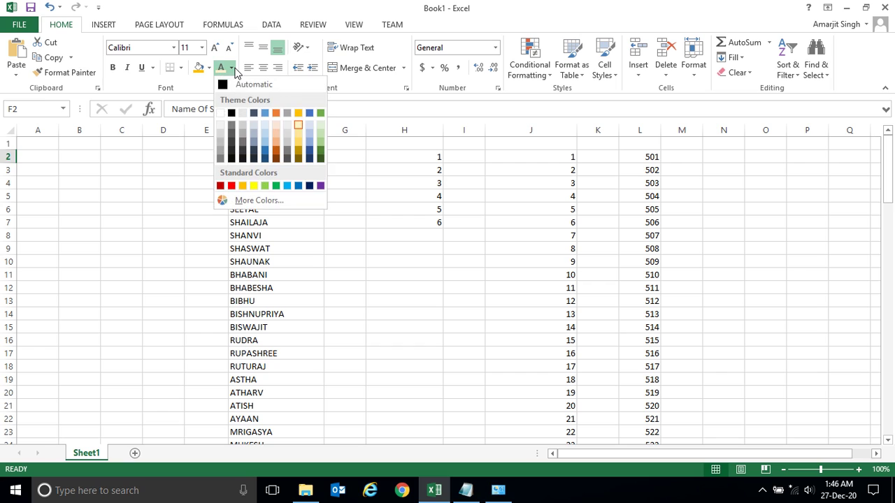
left_click(232, 114)
left_click(333, 206)
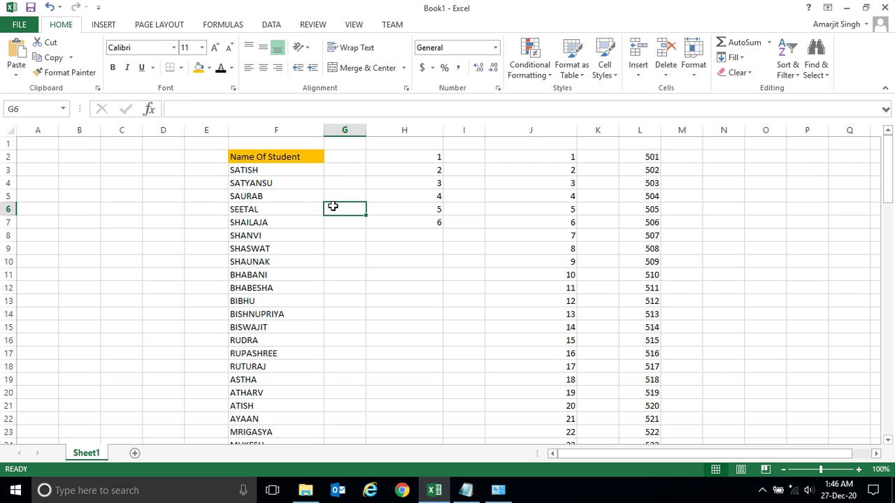
left_click(213, 156)
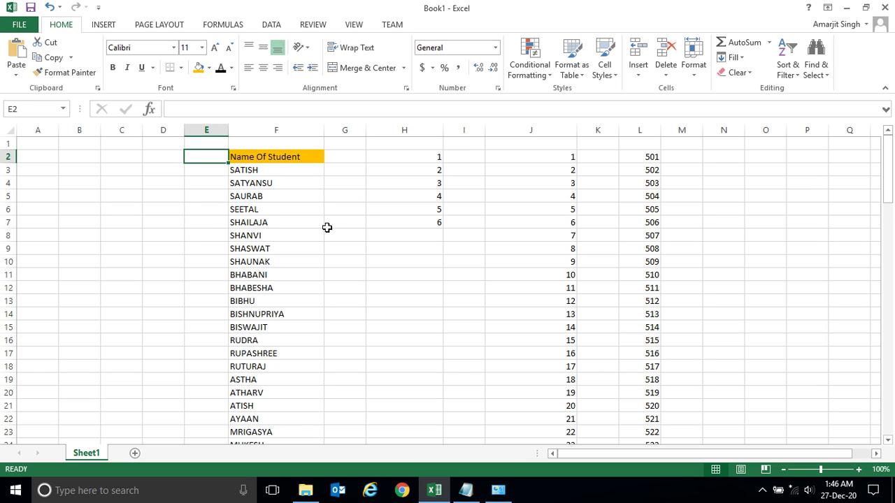
Step: Type 'Sl.No.' in E2 and give it an orange fill
left_click_drag(894, 175, 892, 137)
type("Sl")
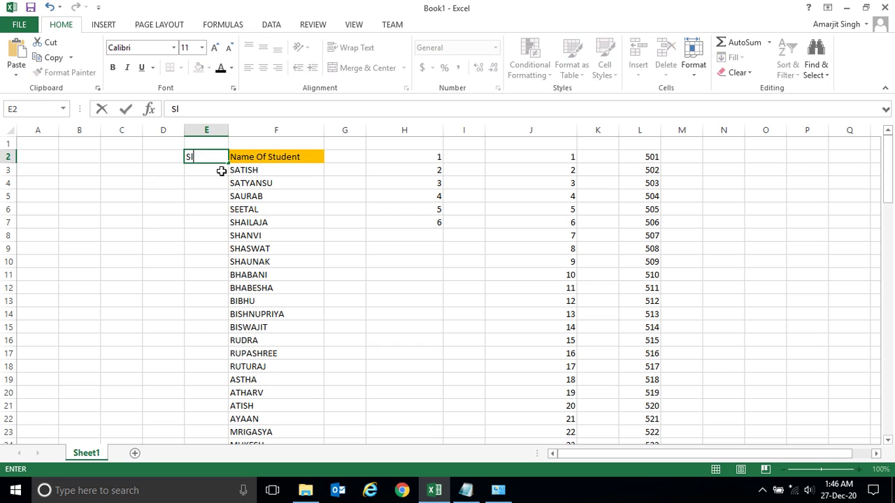
type(".No.")
left_click(246, 183)
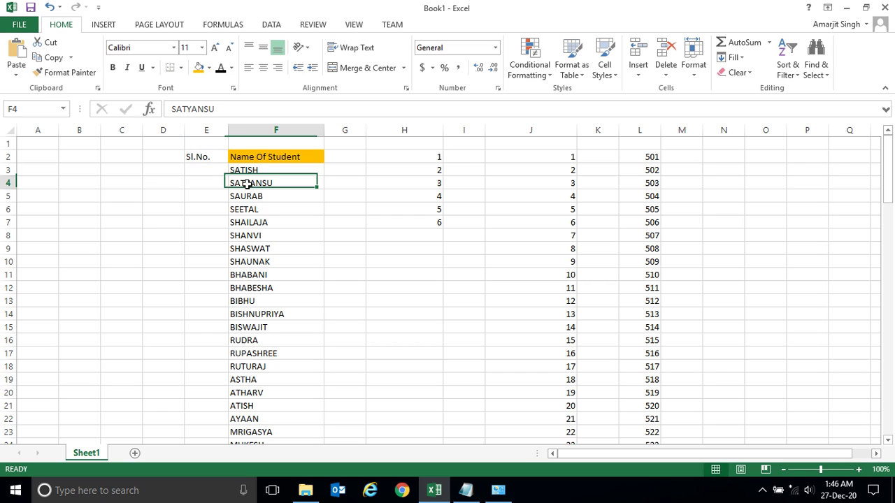
left_click(196, 155)
left_click(200, 69)
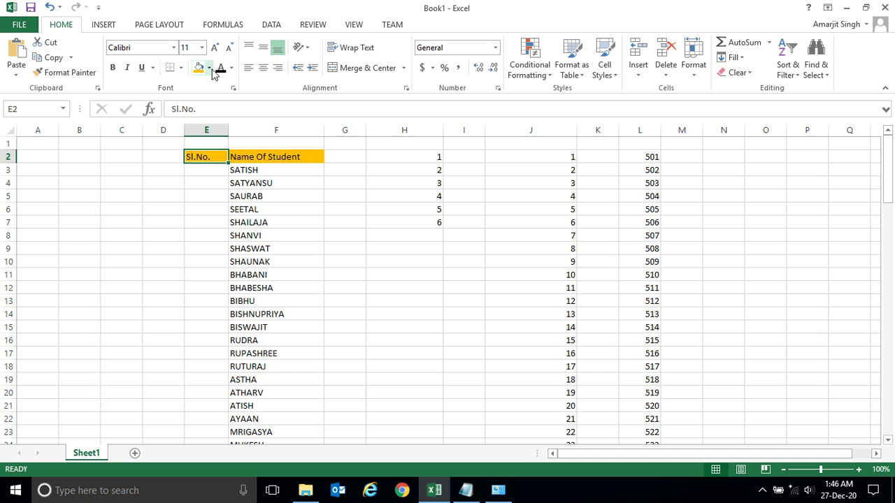
Step: Enter serial numbers 1, 2, 3 and 4 in E3:E6
left_click(206, 172)
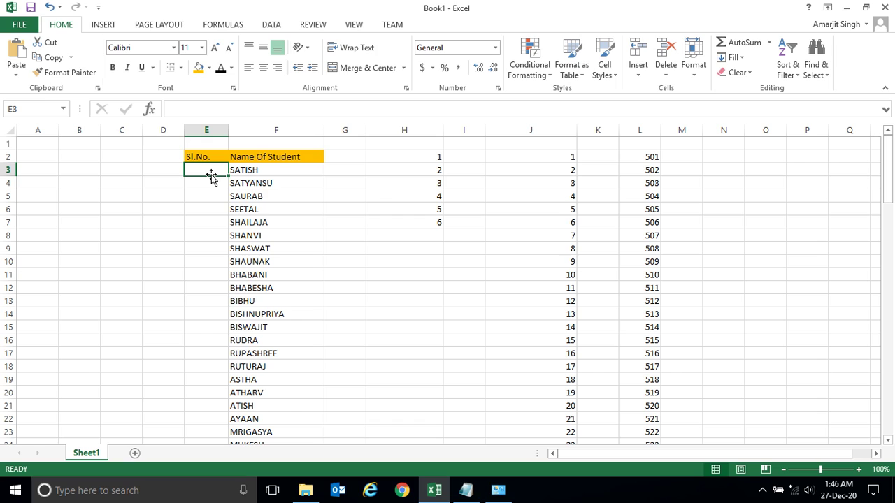
type("1")
key("Return")
type("2")
key("Return")
type("3")
key("Return")
type("4")
key("Return")
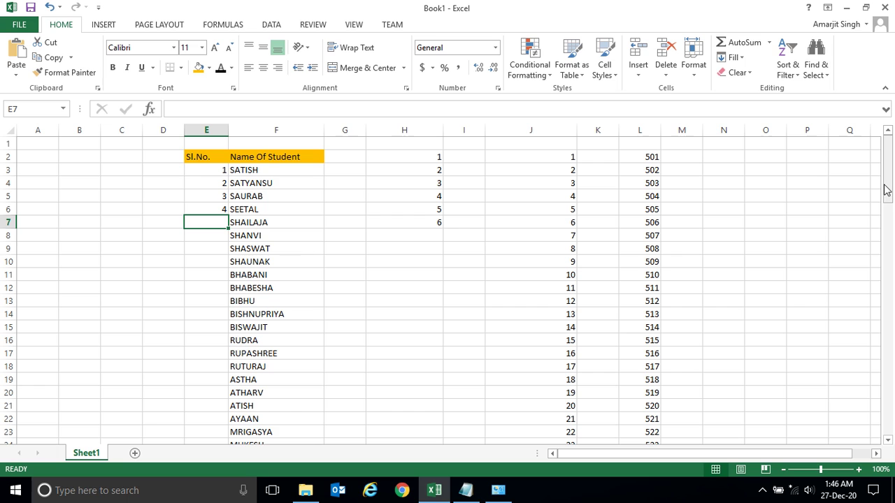
Step: Extend the 1–4 serial numbers with the fill handle to E31, then select E3:E31
mouse_move(885, 190)
left_mouse_down()
mouse_move(885, 220)
mouse_move(892, 168)
mouse_move(892, 223)
mouse_move(893, 183)
left_mouse_up()
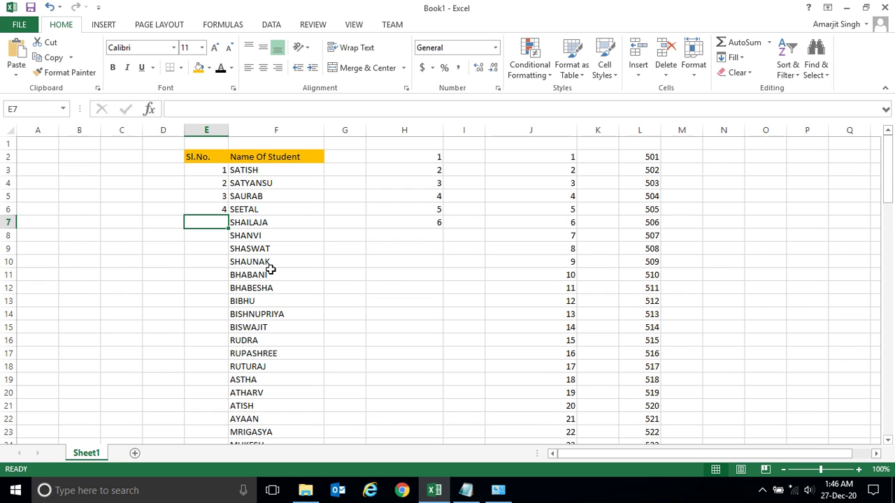
left_click(286, 218)
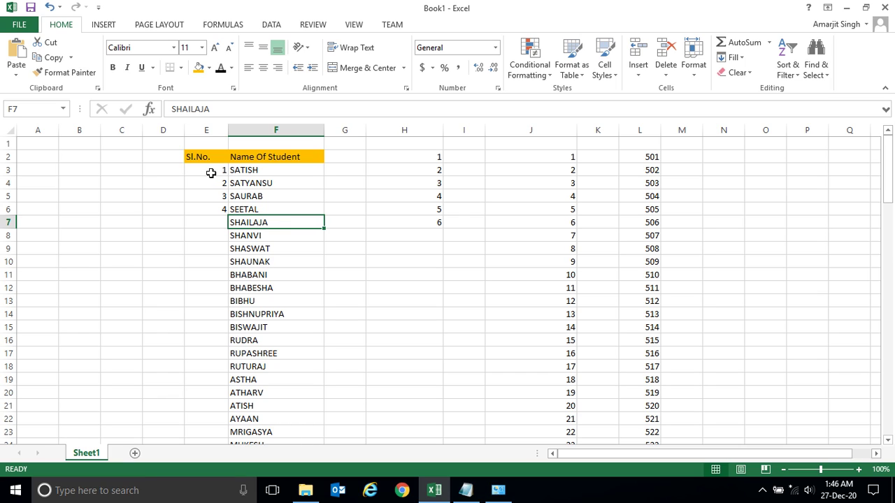
left_click_drag(214, 171, 227, 412)
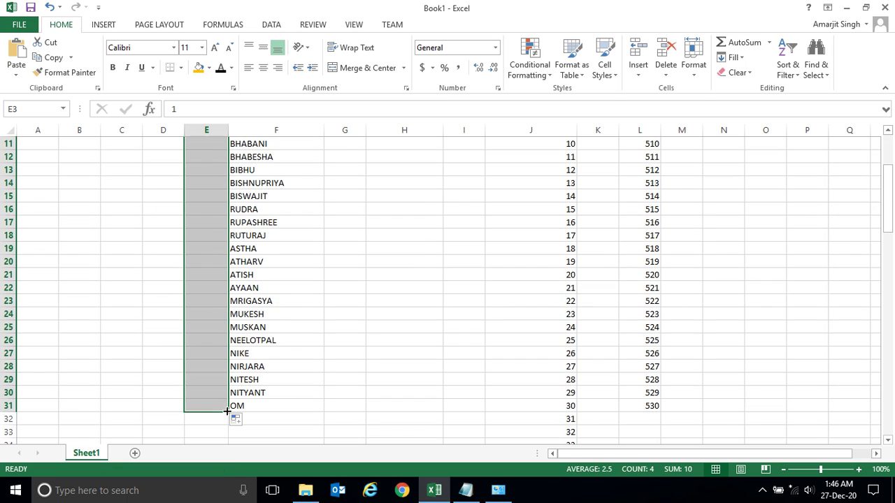
left_click(361, 417)
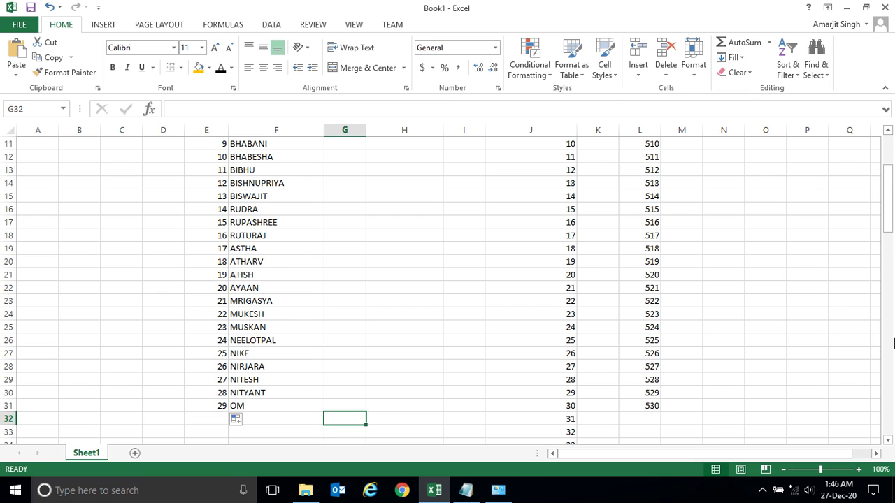
left_click_drag(893, 184, 893, 148)
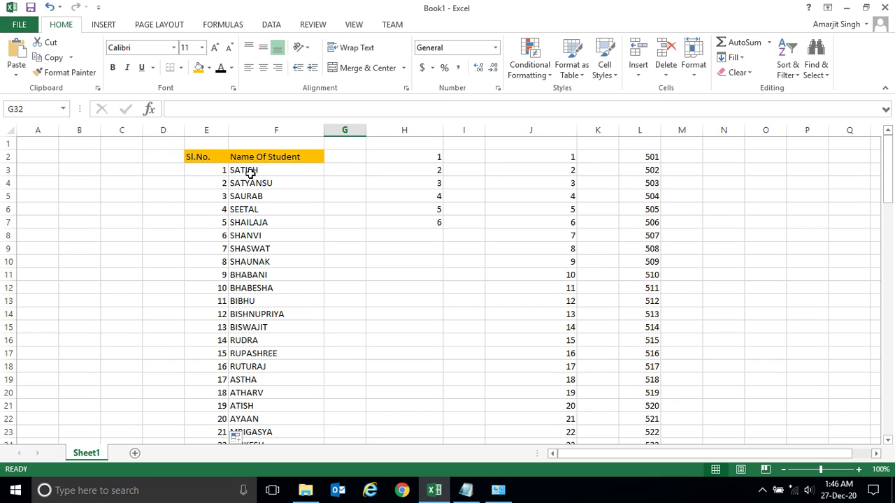
left_click_drag(210, 166, 206, 404)
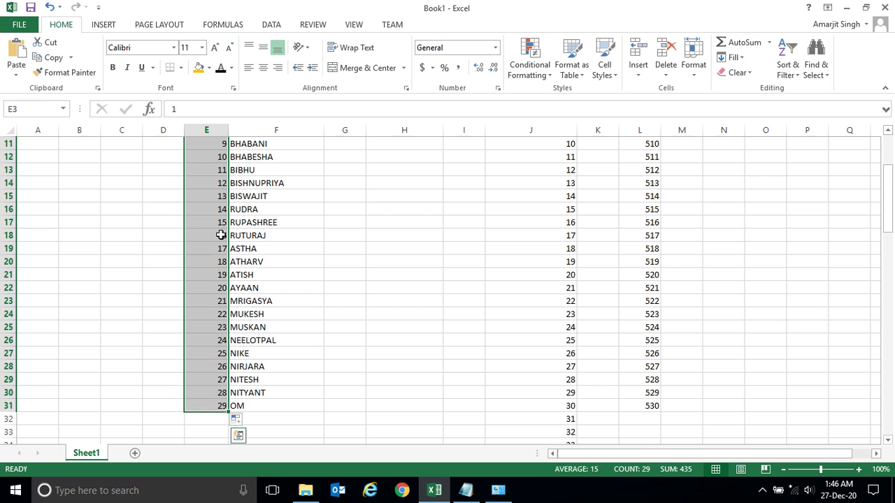
Step: Apply Align Left to the serial numbers 1–29 in E3:E31
left_click(249, 68)
left_click(291, 249)
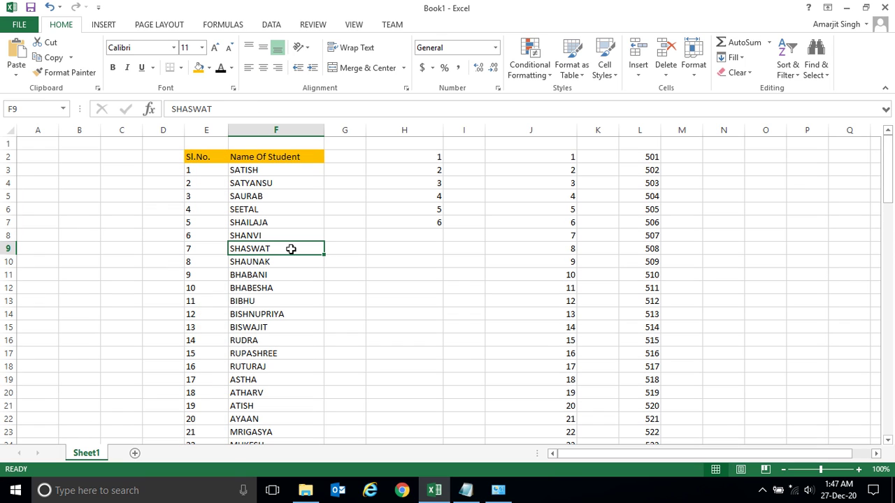
left_click(321, 261)
left_click(308, 249)
left_click(314, 221)
left_click(237, 183)
left_click(213, 168)
left_click(290, 170)
left_click(293, 198)
left_click(355, 210)
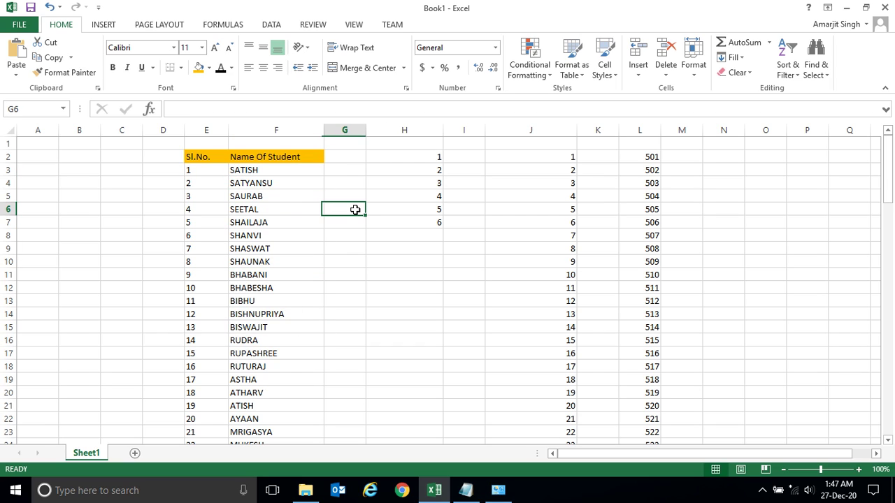
key("Down")
key("Down")
key("Down")
key("Down")
key("Down")
key("Down")
key("Down")
key("Down")
key("Down")
key("Down")
key("shift+F10")
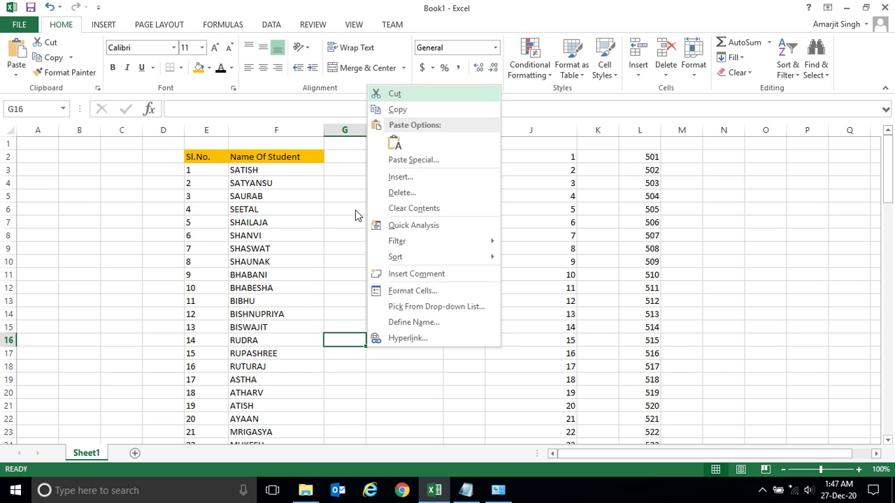
key("Escape")
left_click(259, 198)
left_click(211, 183)
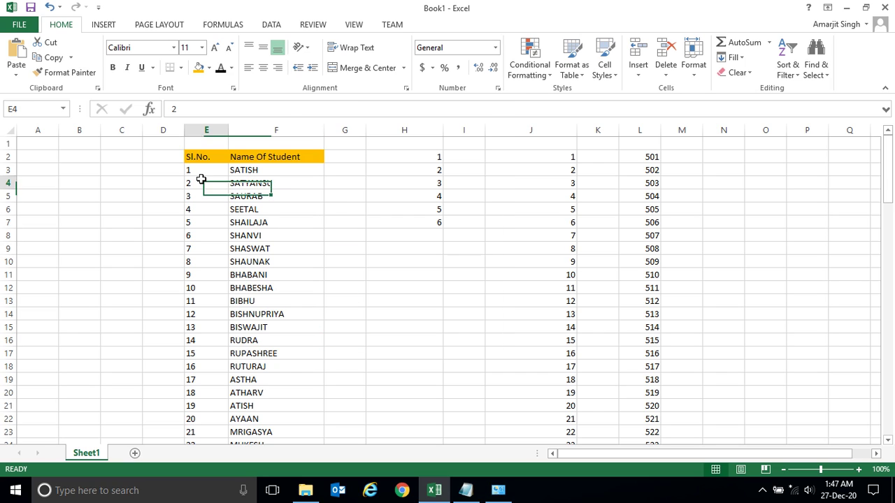
key("Up")
key("Right")
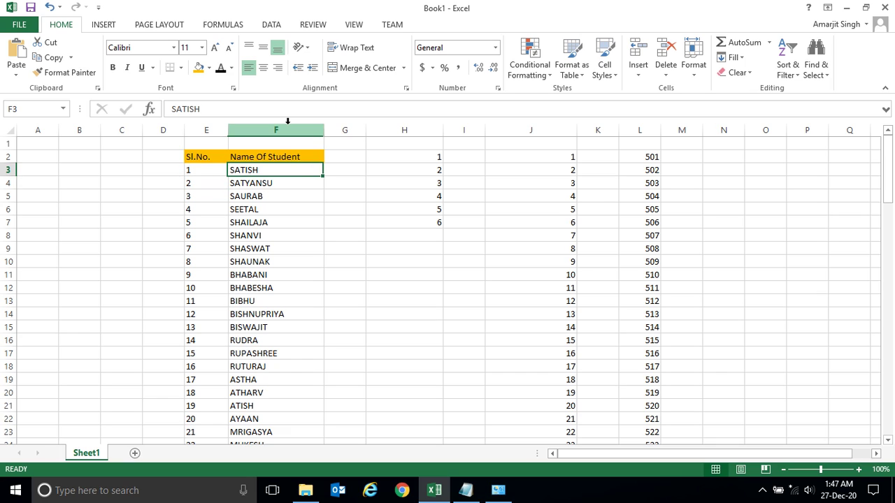
key("Left")
key("Down")
key("Down")
key("Down")
key("Down")
key("Down")
key("Down")
key("Down")
key("Down")
key("Down")
key("Down")
key("Down")
key("Down")
key("Down")
key("Down")
key("Down")
key("Down")
key("Down")
key("Down")
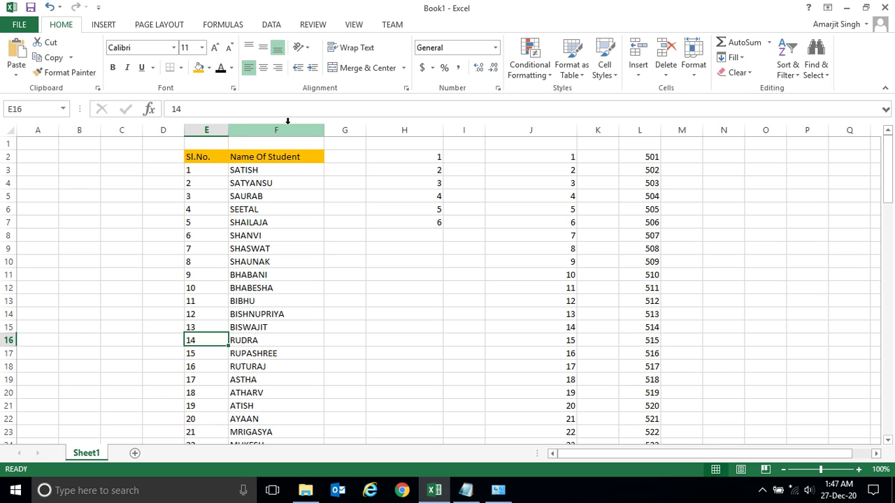
key("Down")
key("Down")
key("Down")
key("Down")
key("Down")
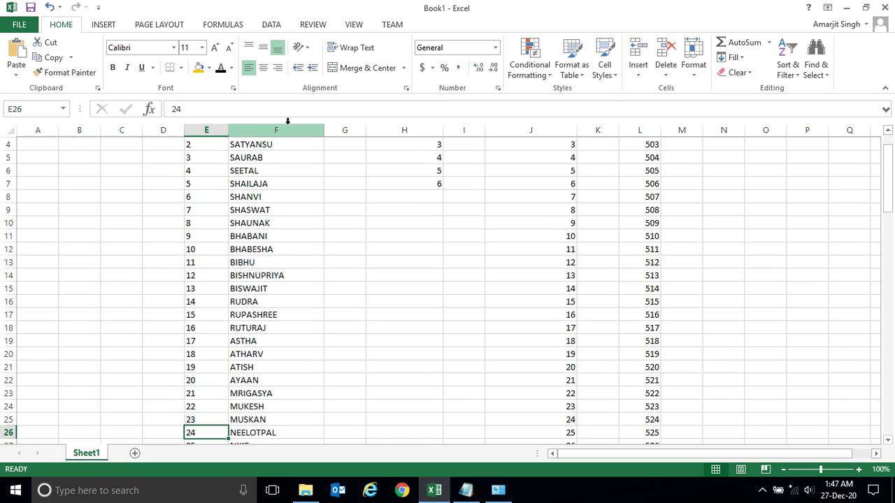
key("Up")
key("Up")
key("Up")
key("Up")
key("Up")
key("Up")
key("Up")
key("Up")
key("Up")
key("Up")
key("Up")
key("Up")
key("Up")
key("Up")
key("Up")
key("Up")
key("Up")
key("Up")
key("Up")
key("Up")
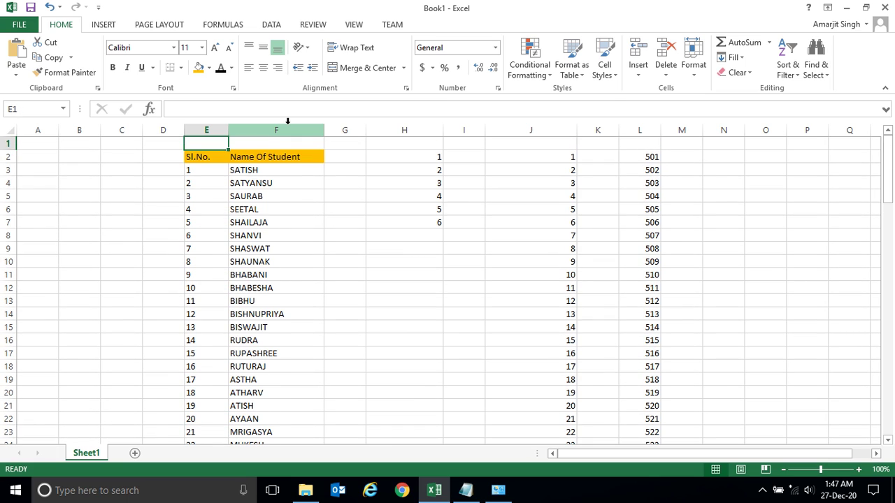
key("Right")
key("Down")
key("Down")
key("Left")
key("Down")
key("Down")
key("Down")
key("Down")
key("Down")
key("Down")
key("Down")
key("Down")
key("Down")
key("Down")
key("Down")
key("Down")
key("Down")
key("Down")
key("Down")
key("Down")
key("Down")
key("Down")
key("Down")
key("Down")
key("Down")
key("Right")
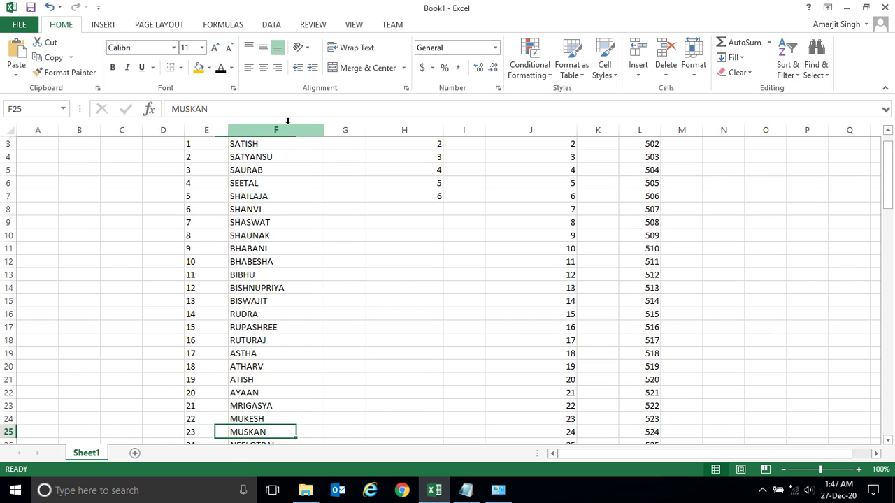
key("Right")
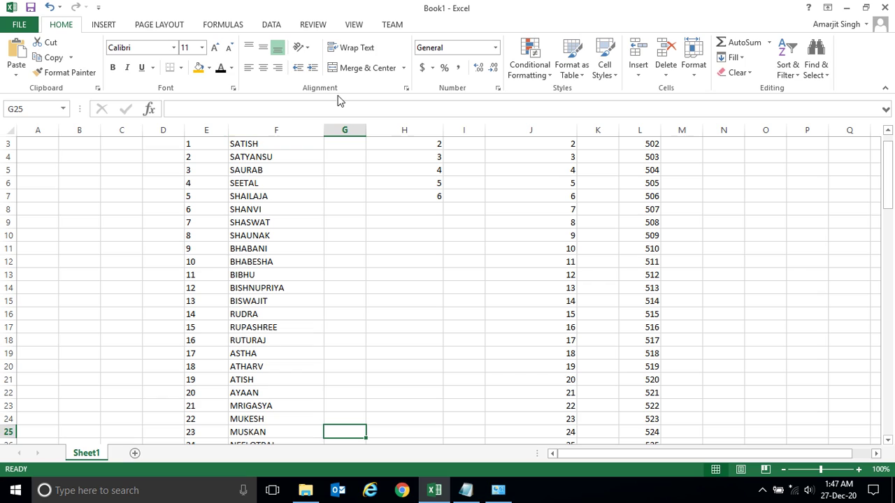